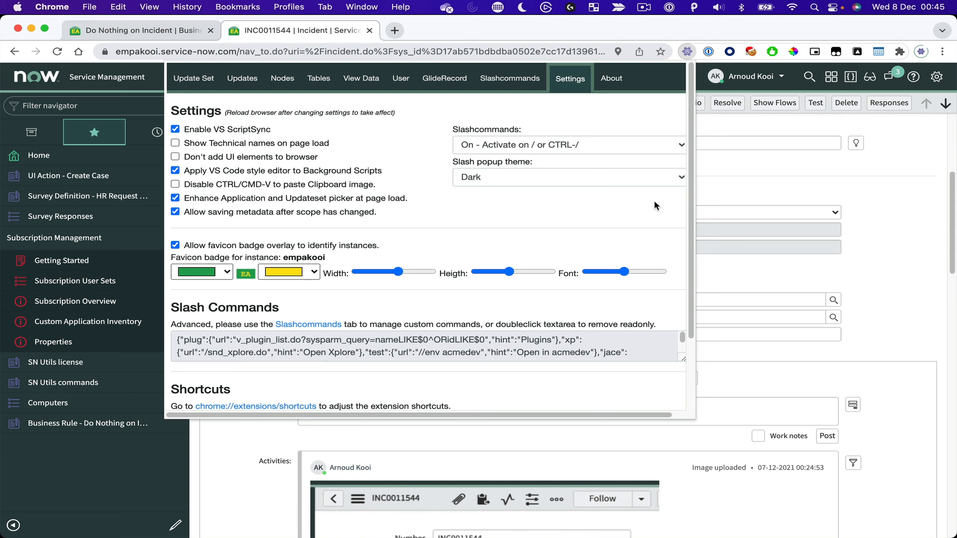
Step: Close the SN Utils settings and open the Background Script page with the slash command /bg
{"action": "mouse_move", "coordinate": [308, 200]}
{"action": "left_click", "coordinate": [722, 176]}
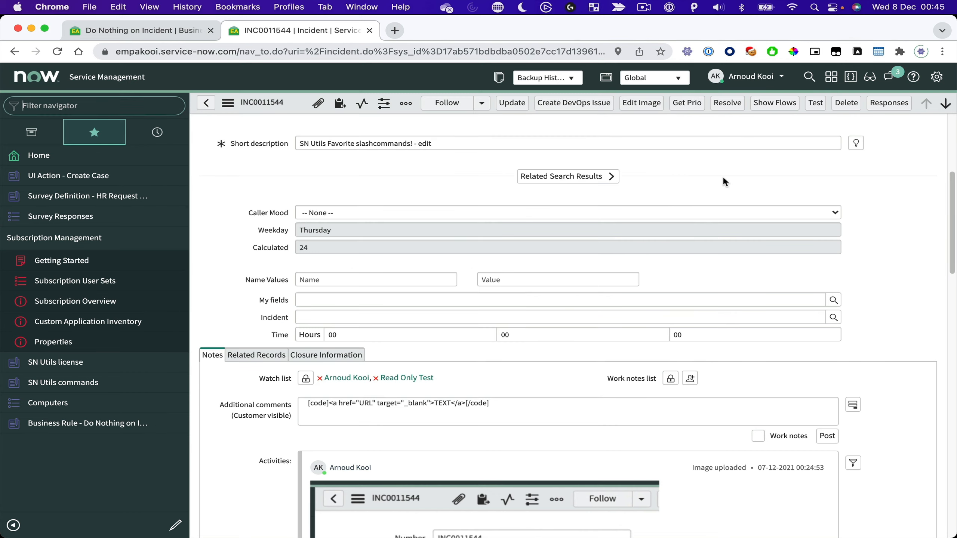
{"action": "type", "text": "/bg"}
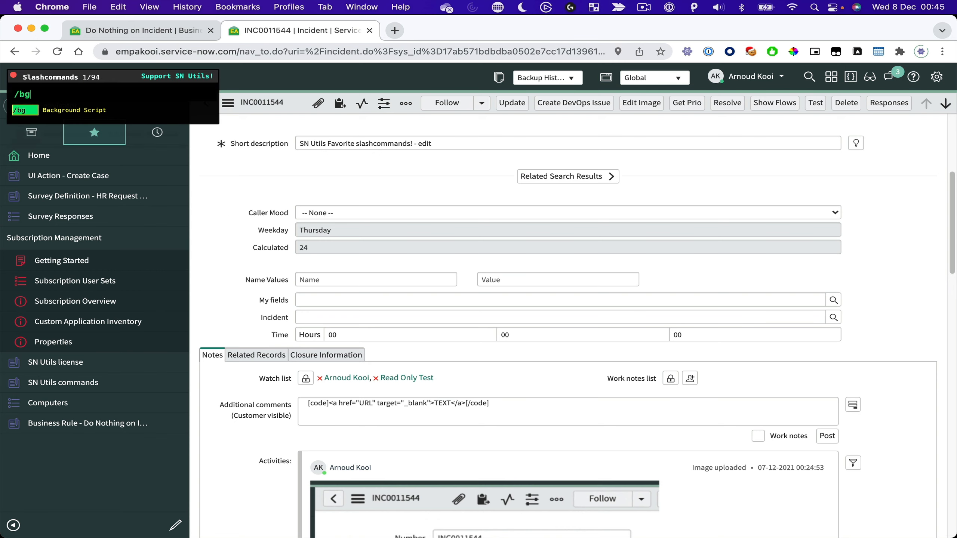
{"action": "key", "text": "Return"}
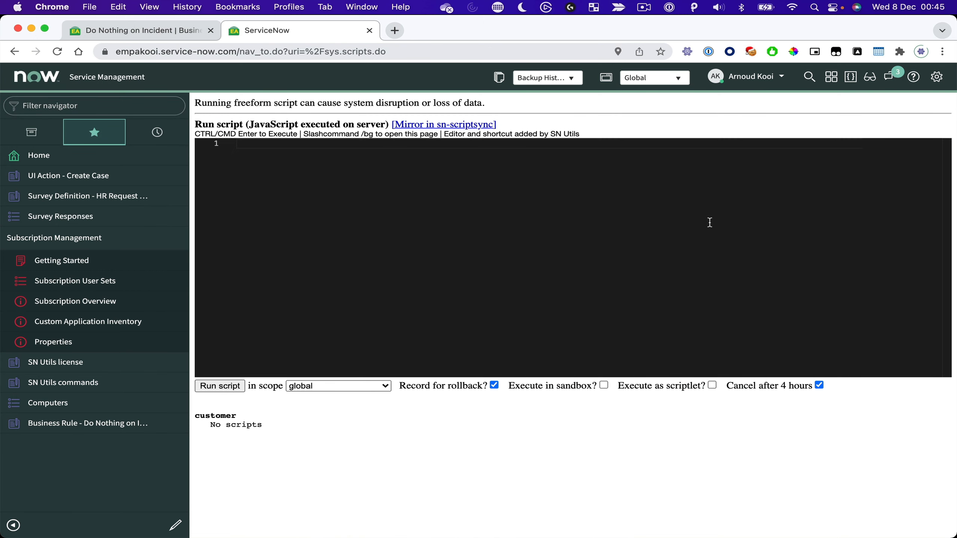
Step: Write new GlideAggregate() in the background script editor, accepting the class name from the autocomplete suggestions
{"action": "left_click", "coordinate": [435, 182]}
{"action": "type", "text": "new Glide"}
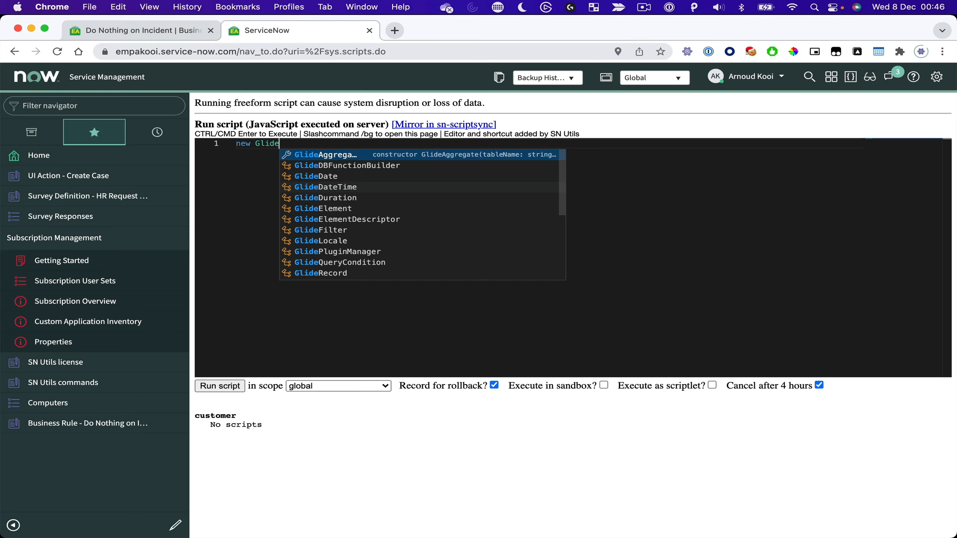
{"action": "key", "text": "Return"}
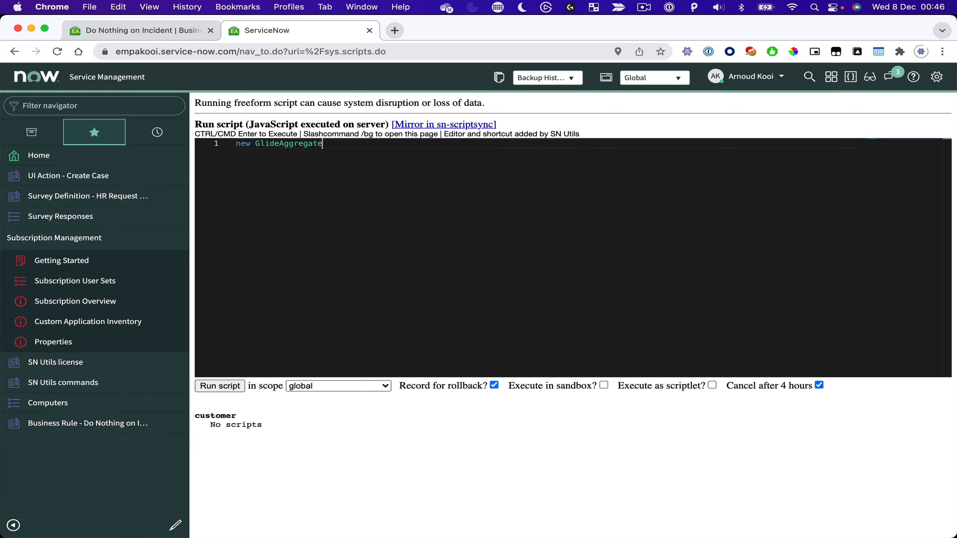
{"action": "type", "text": "()"}
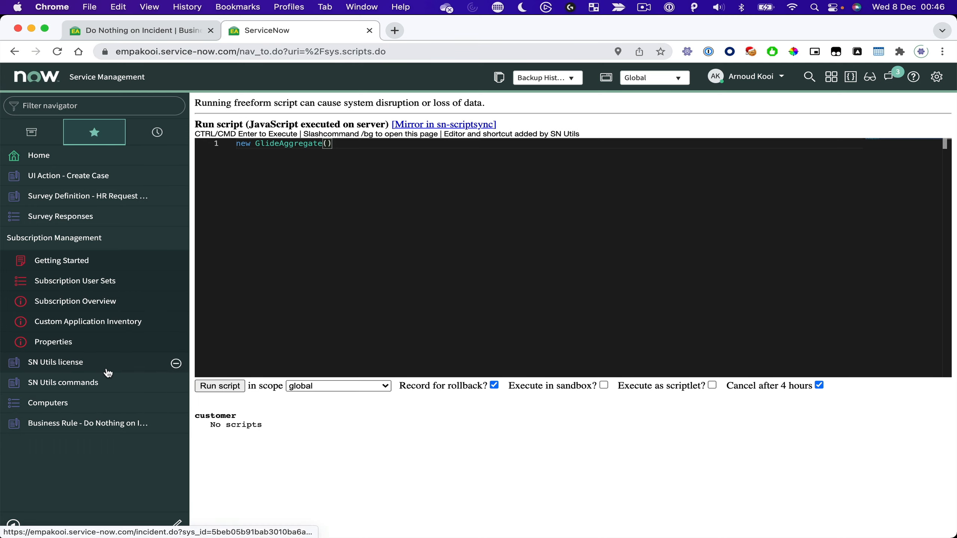
Step: Open the favorited business rule Do Nothing on Incident and check the SN Utils settings for it
{"action": "left_click", "coordinate": [104, 423]}
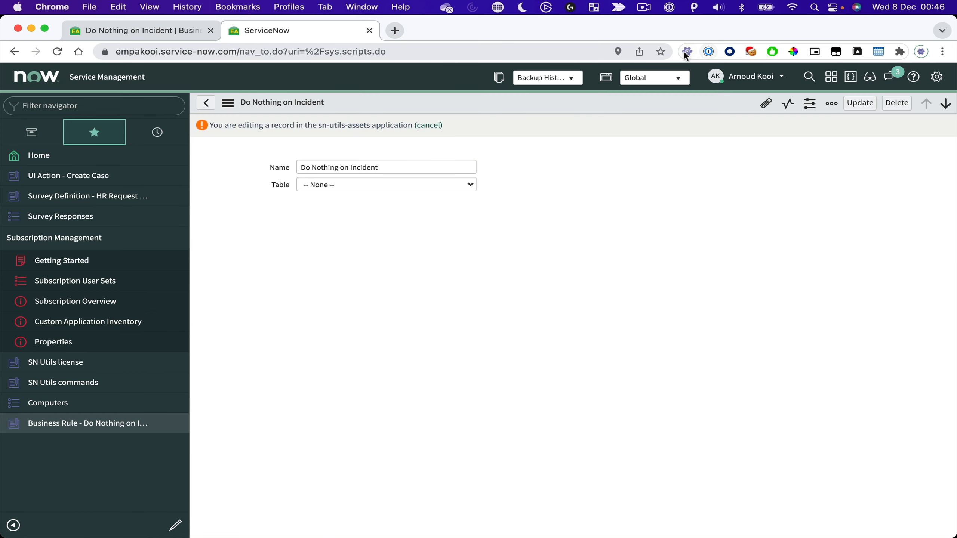
{"action": "left_click", "coordinate": [687, 52]}
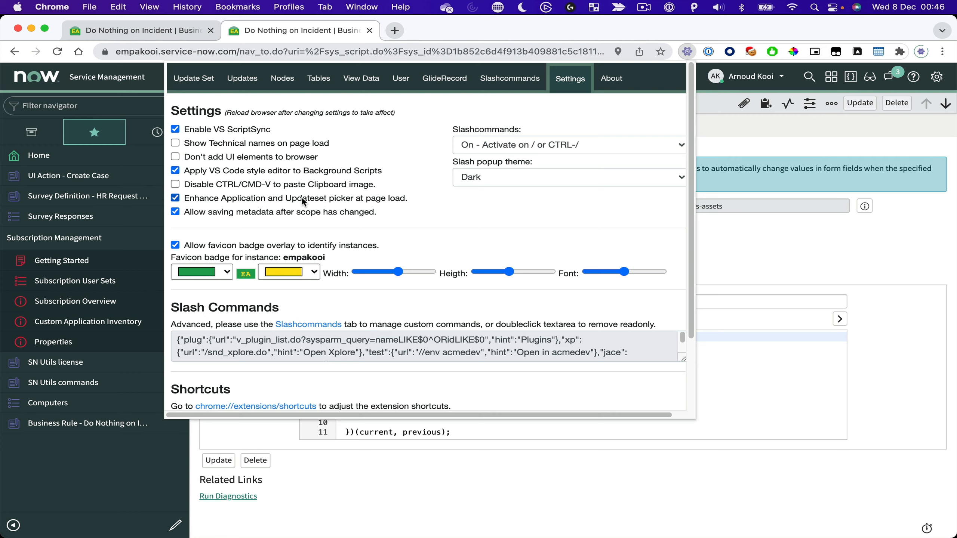
{"action": "left_click", "coordinate": [729, 261]}
Step: Examine the searchable update set and application pickers without changing either selection
{"action": "left_click", "coordinate": [567, 78]}
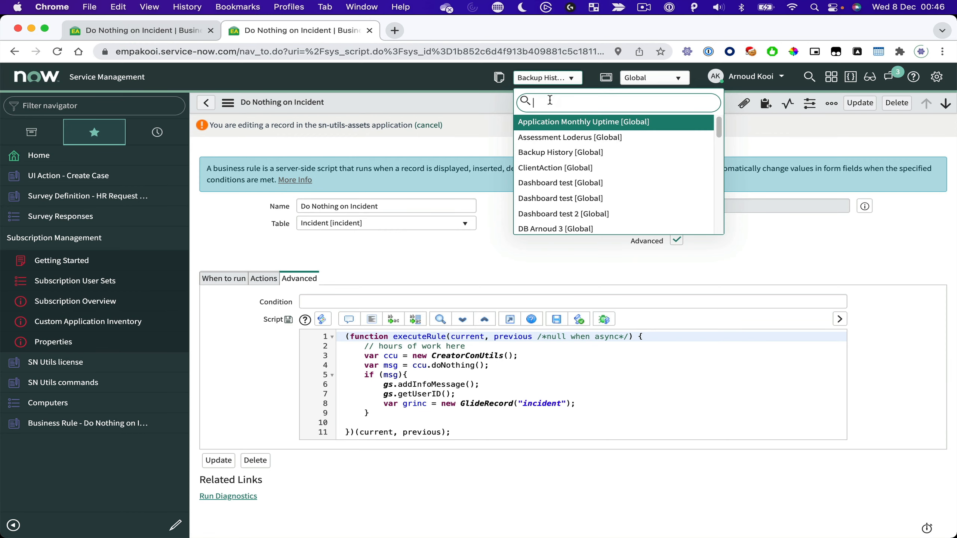
{"action": "left_click", "coordinate": [678, 78]}
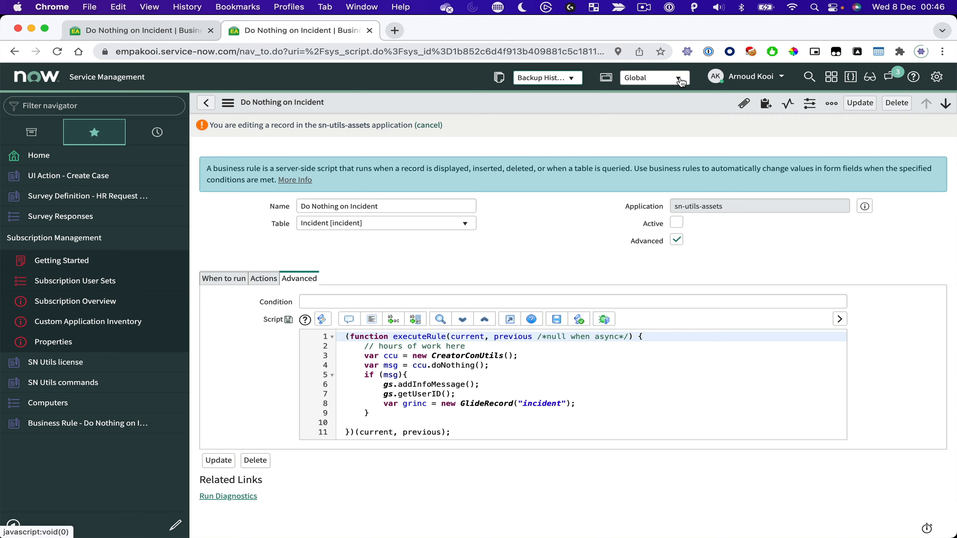
{"action": "left_click", "coordinate": [678, 78]}
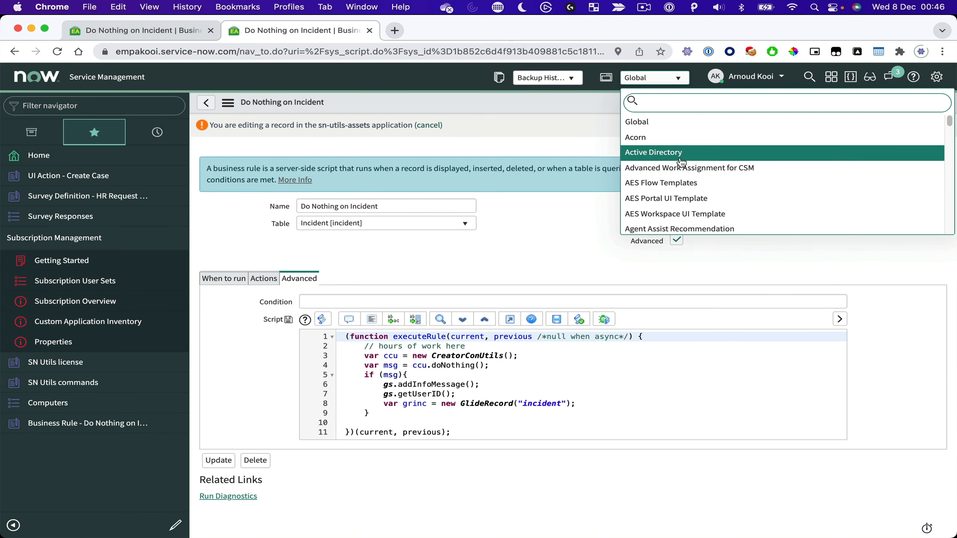
{"action": "left_click", "coordinate": [560, 103]}
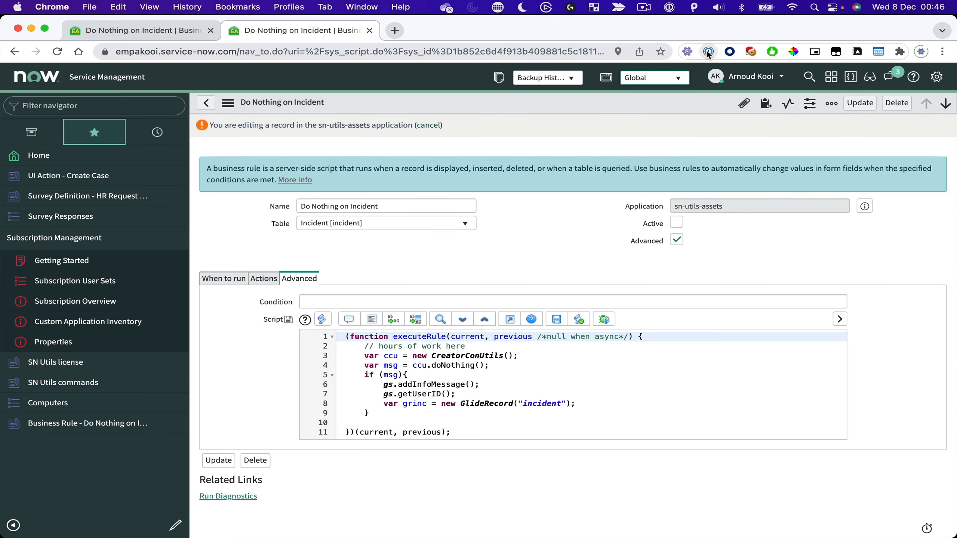
Step: Open the SN Utils settings and slightly reduce the favicon badge width for the empakooi instance
{"action": "left_click", "coordinate": [688, 53]}
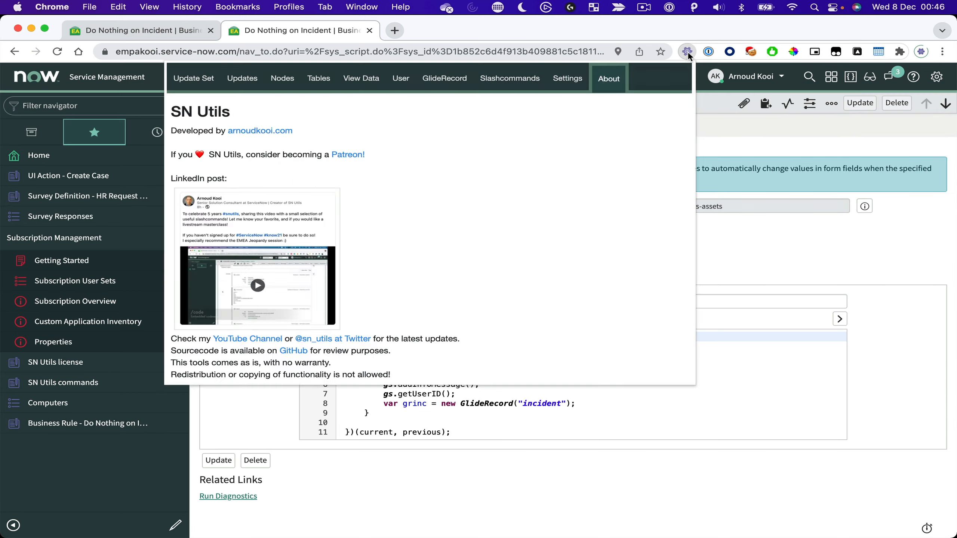
{"action": "left_click", "coordinate": [569, 79]}
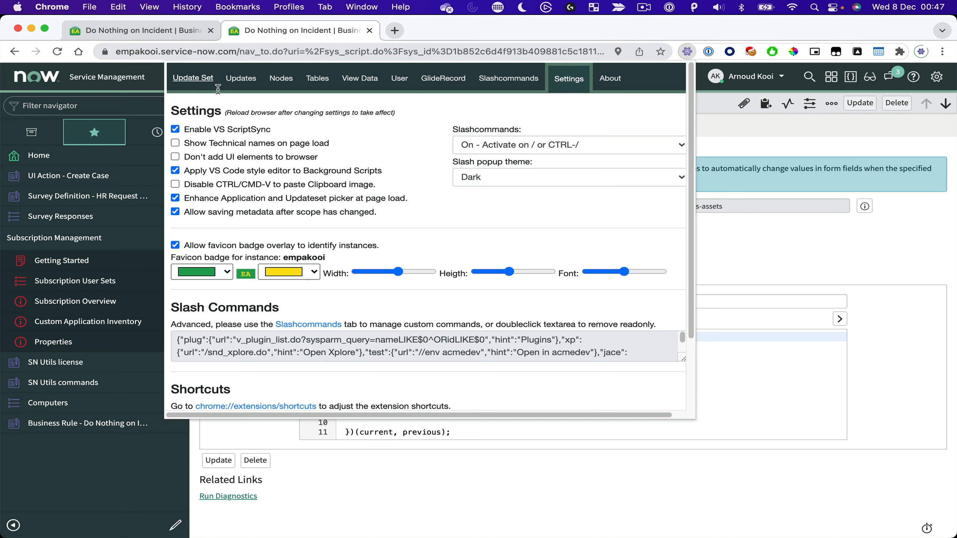
{"action": "left_click", "coordinate": [390, 271]}
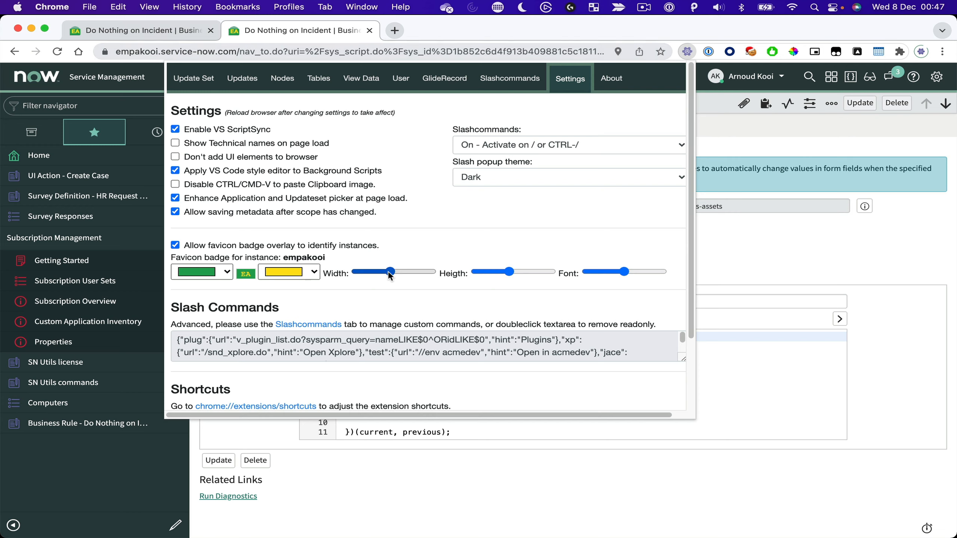
Step: Try pink for the favicon badge text before setting it to yellow, and set the badge background to gray
{"action": "left_click", "coordinate": [310, 272]}
{"action": "left_click", "coordinate": [309, 311]}
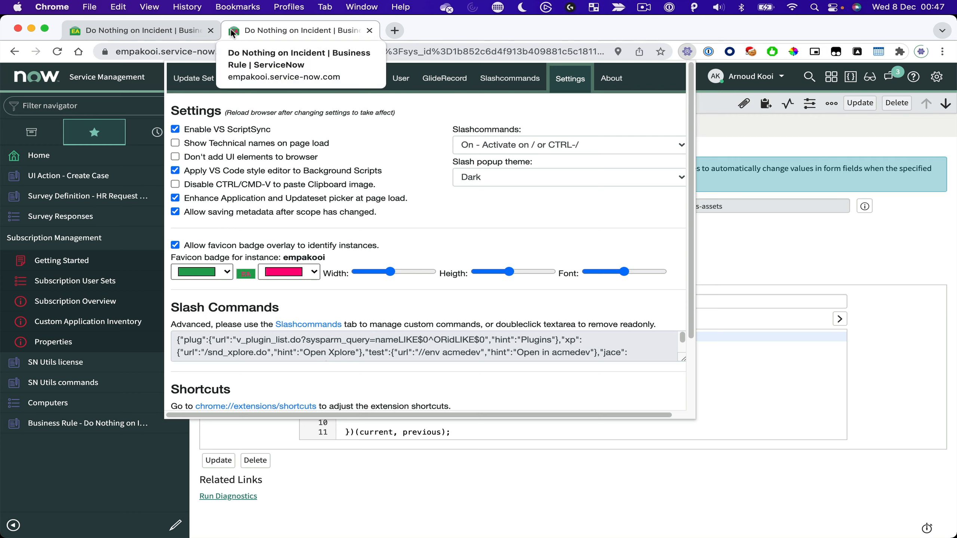
{"action": "left_click", "coordinate": [298, 272]}
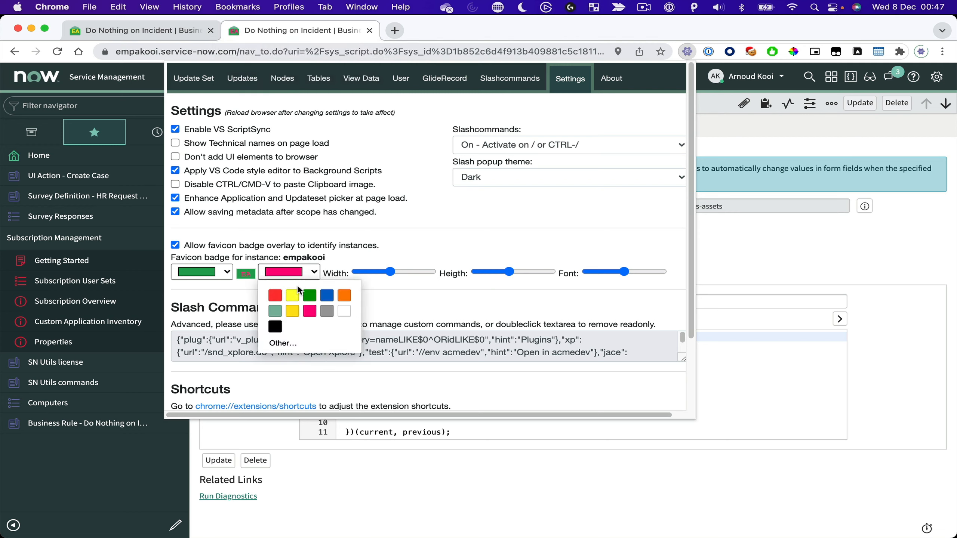
{"action": "left_click", "coordinate": [296, 300]}
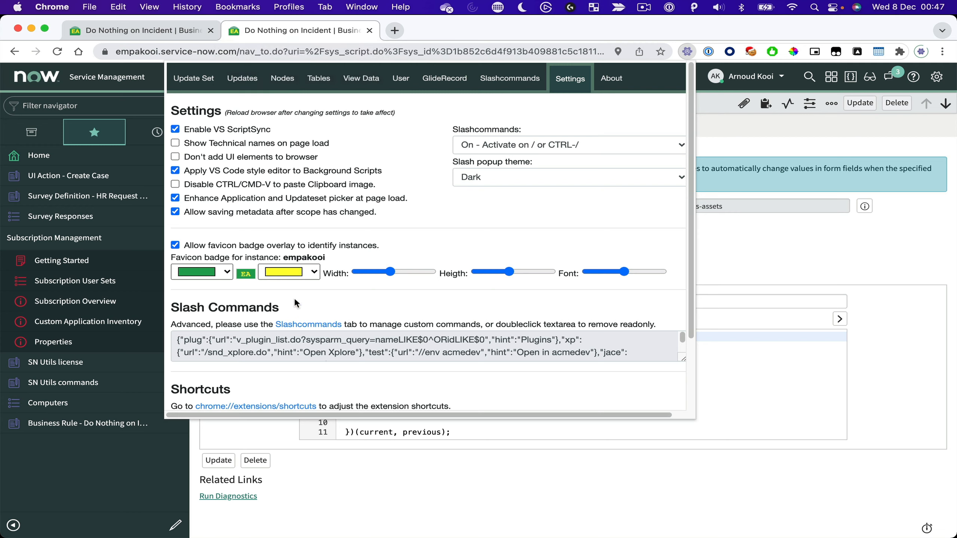
{"action": "left_click", "coordinate": [225, 273]}
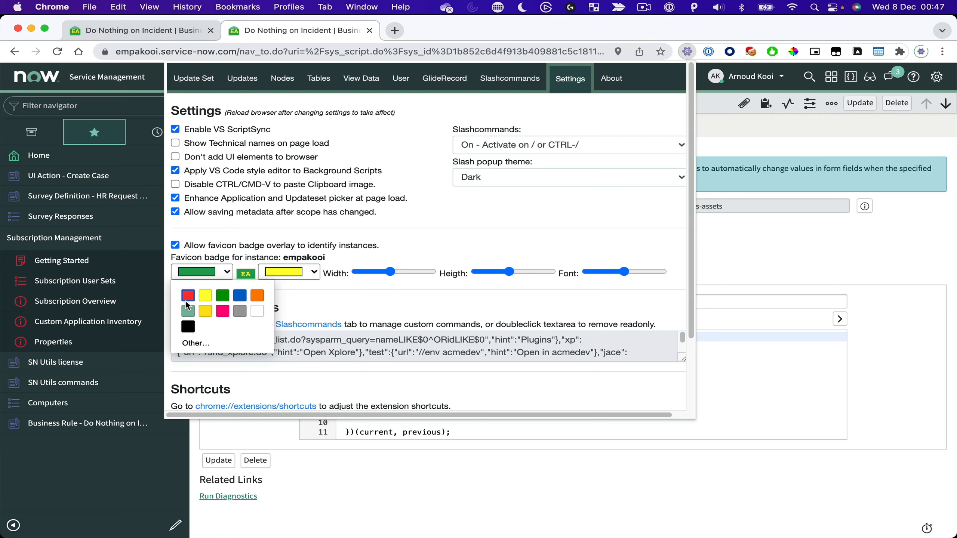
{"action": "left_click", "coordinate": [236, 313]}
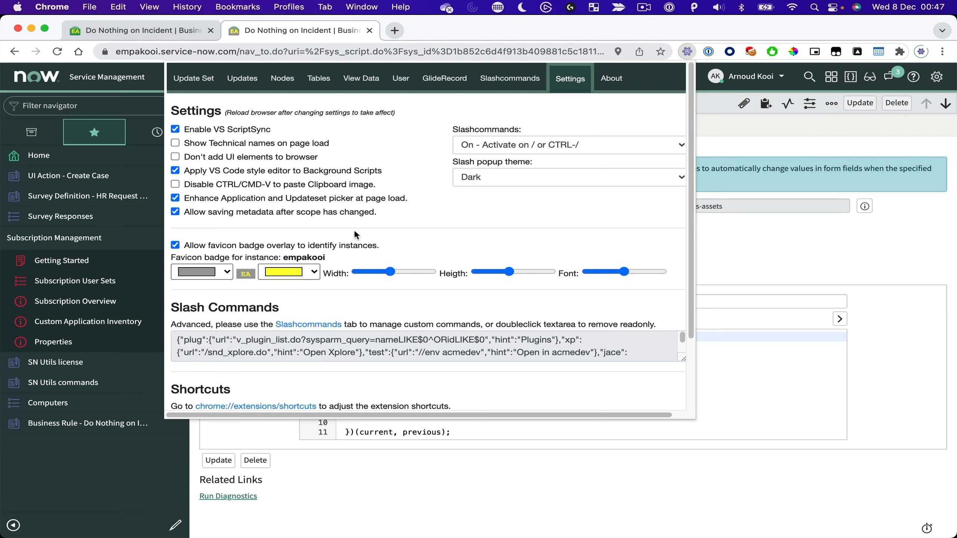
Step: Review the available slashcommand activation options, keeping On - Activate on / or CTRL-/
{"action": "left_click", "coordinate": [536, 145]}
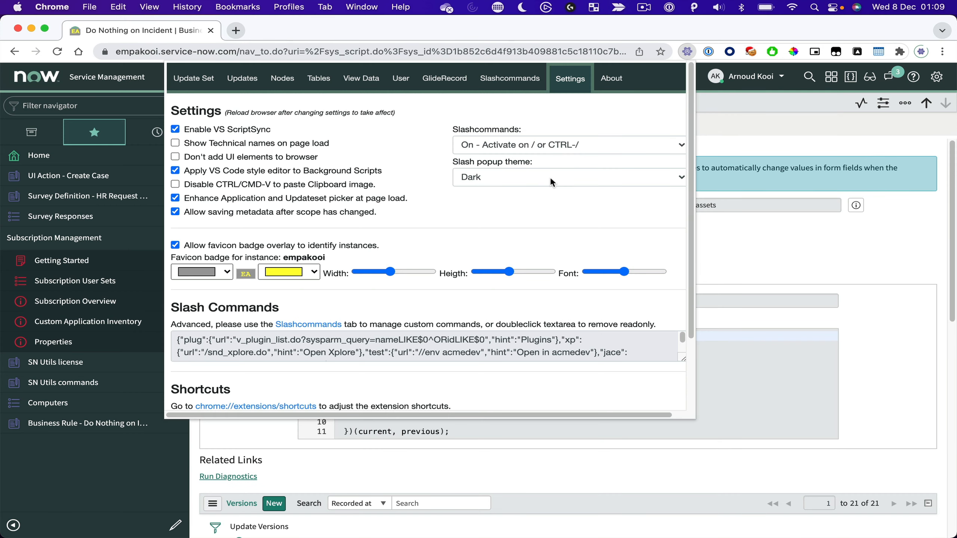
{"action": "left_click", "coordinate": [550, 177]}
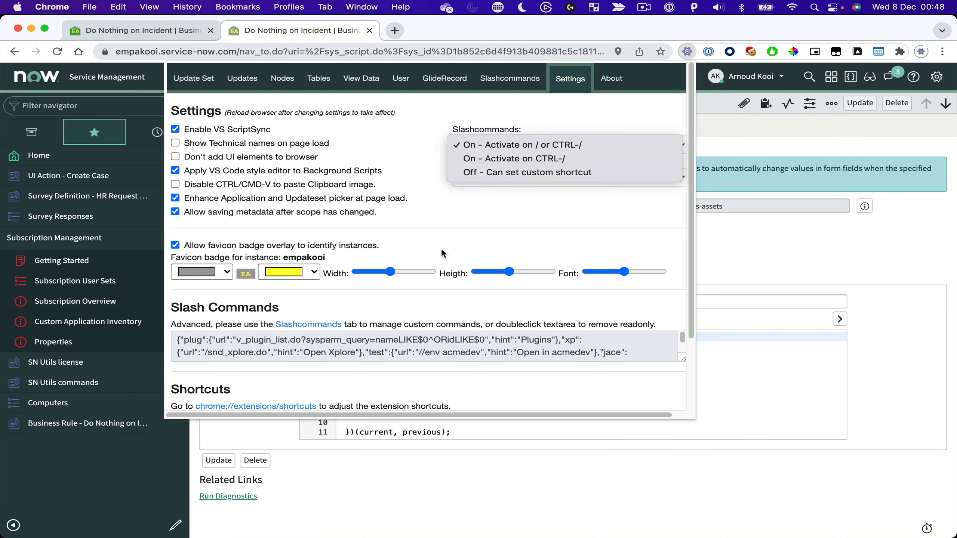
{"action": "left_click", "coordinate": [442, 254]}
Step: Unlock the slash commands text for editing to look through its definitions, and open Chrome's extension shortcuts page
{"action": "scroll", "coordinate": [442, 264], "scroll_direction": "down", "scroll_amount": 2}
{"action": "double_click", "coordinate": [397, 301]}
{"action": "scroll", "coordinate": [427, 302], "scroll_direction": "down", "scroll_amount": 4}
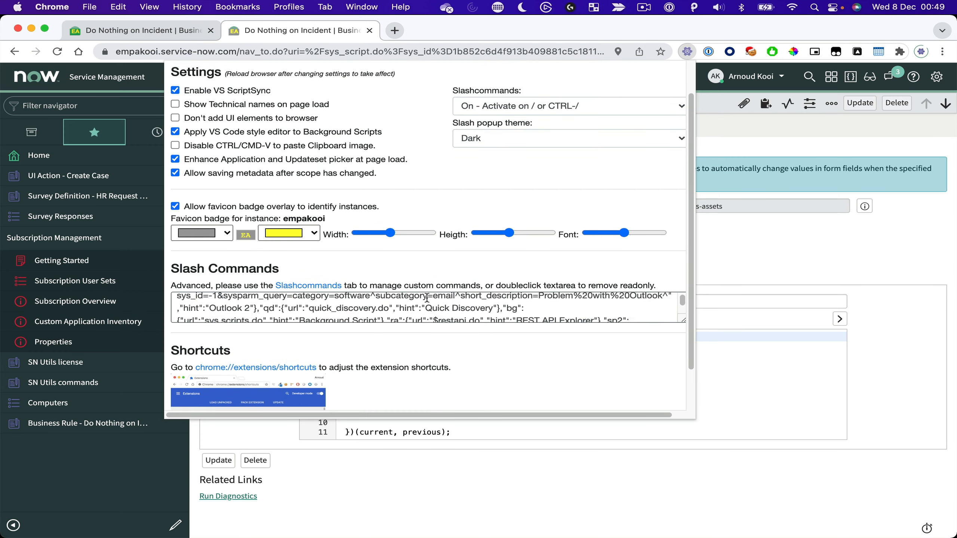
{"action": "scroll", "coordinate": [444, 343], "scroll_direction": "down", "scroll_amount": 3}
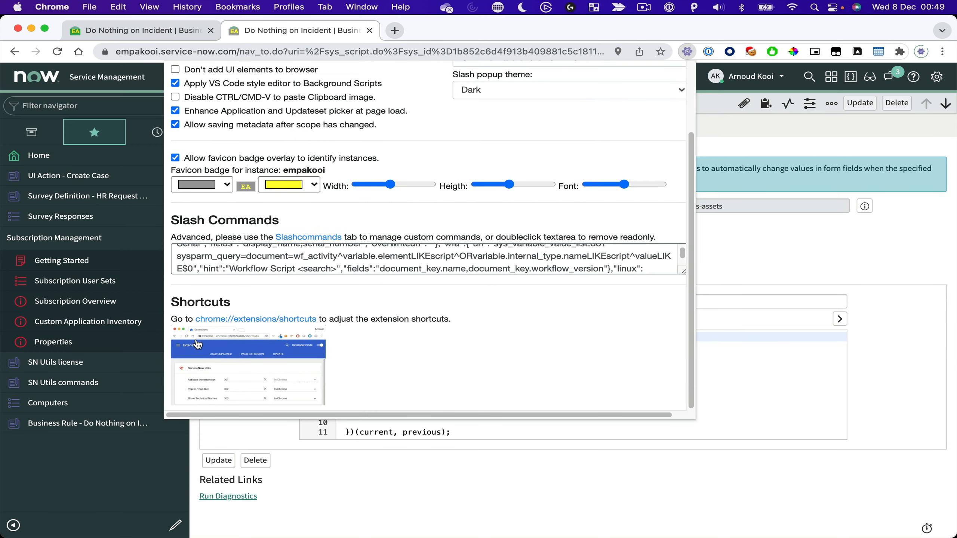
{"action": "left_click", "coordinate": [270, 320]}
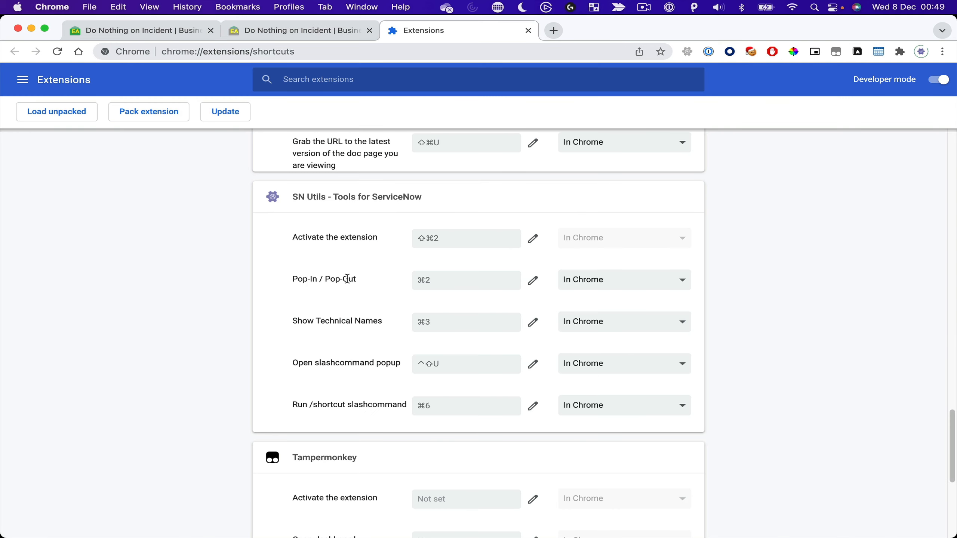